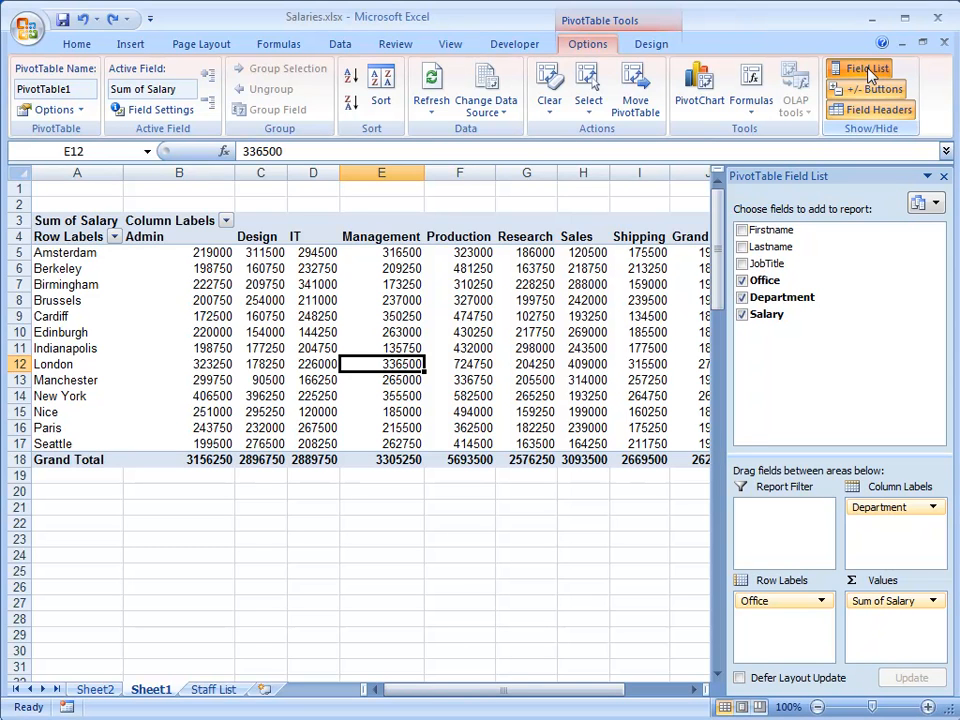
- Hide the PivotTable field list and format all salary values as pound (£) currency with 0 decimal places
click(867, 69)
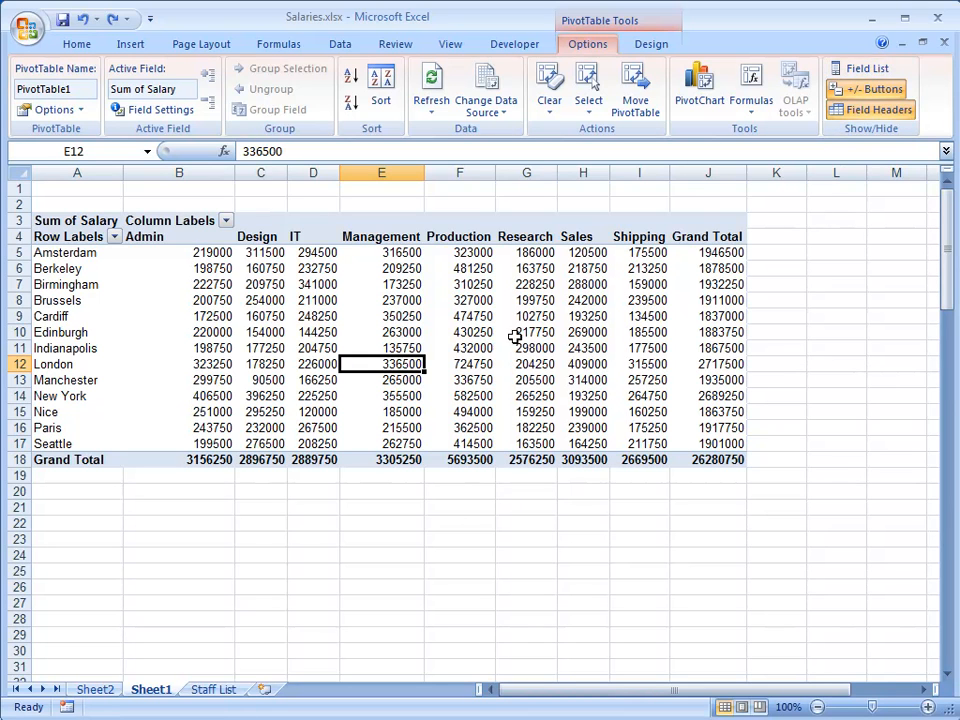
mouse_move(410, 366)
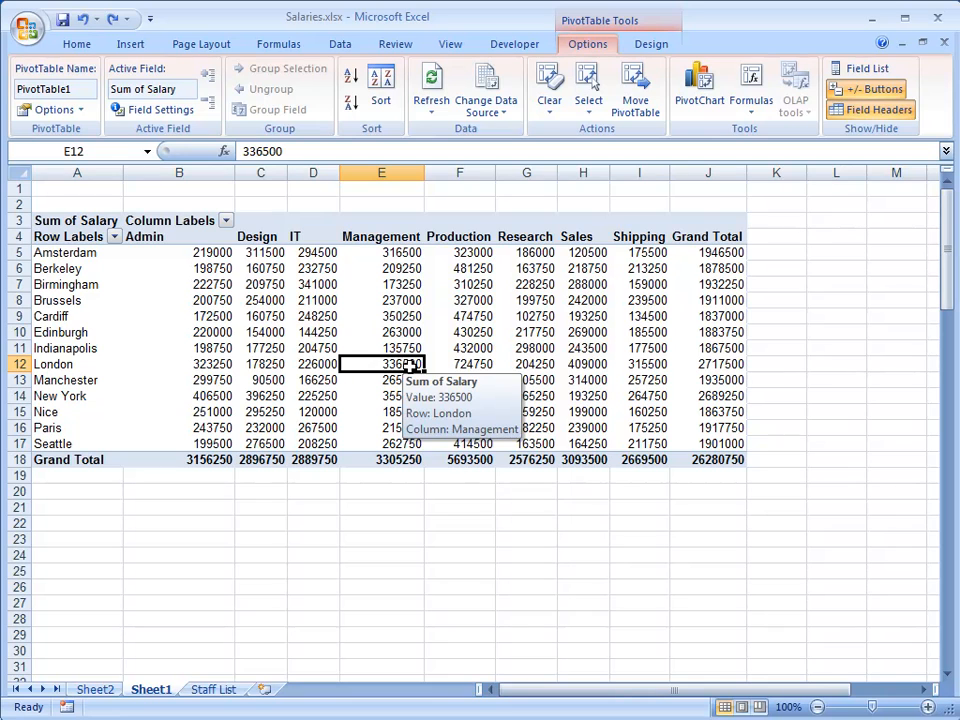
right_click(411, 366)
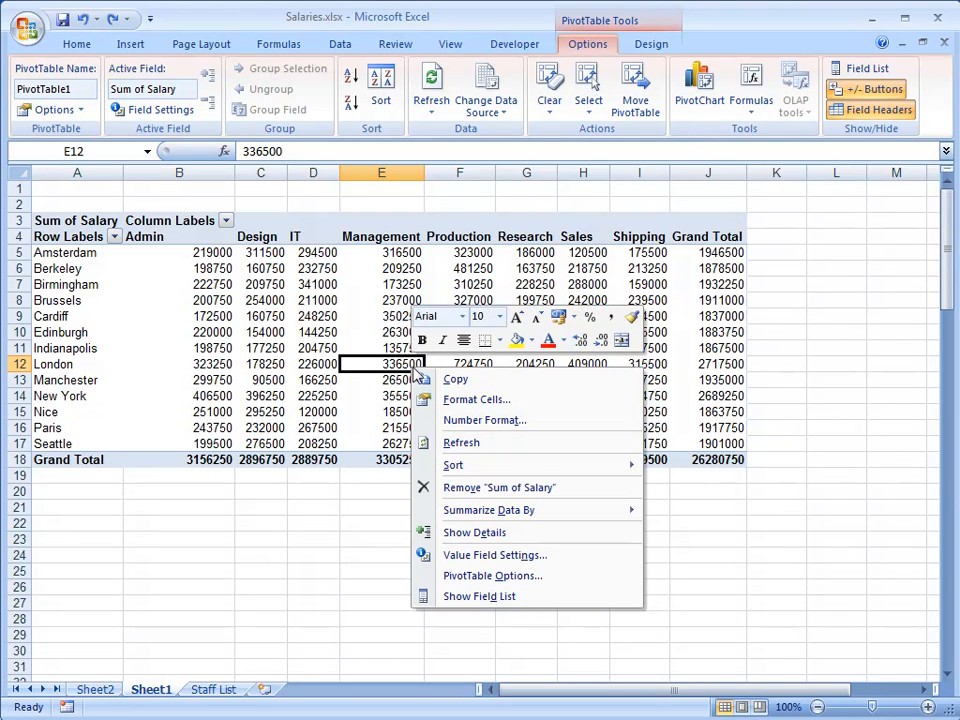
click(476, 420)
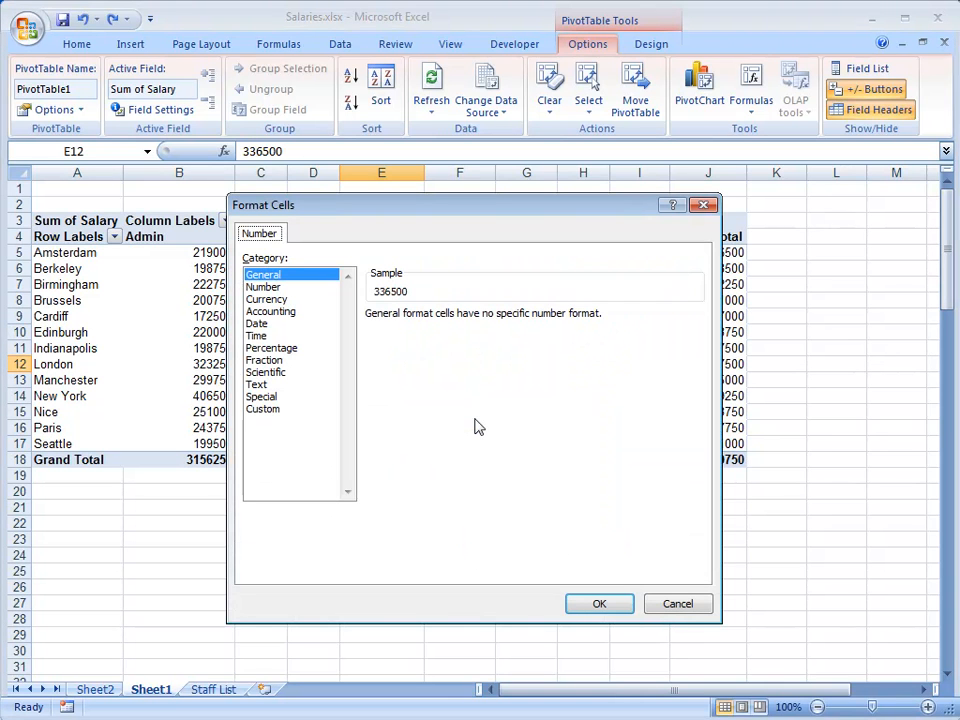
click(282, 300)
click(488, 320)
click(488, 320)
click(613, 604)
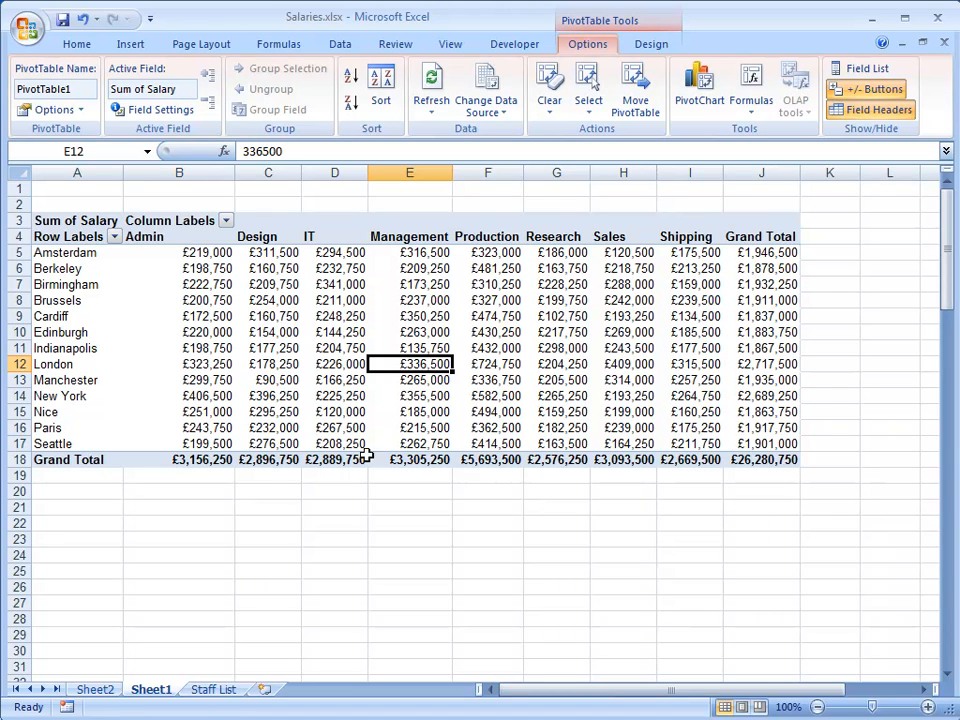
- Turn the PivotTable's grand totals off for rows and columns, and switch them on for rows only
mouse_move(272, 462)
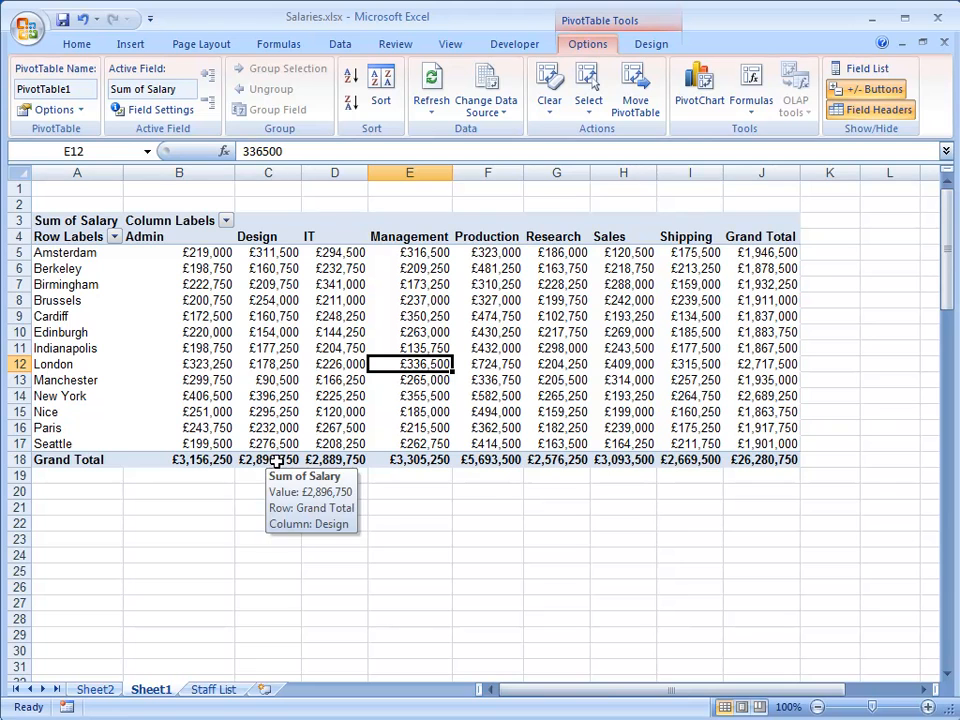
click(660, 46)
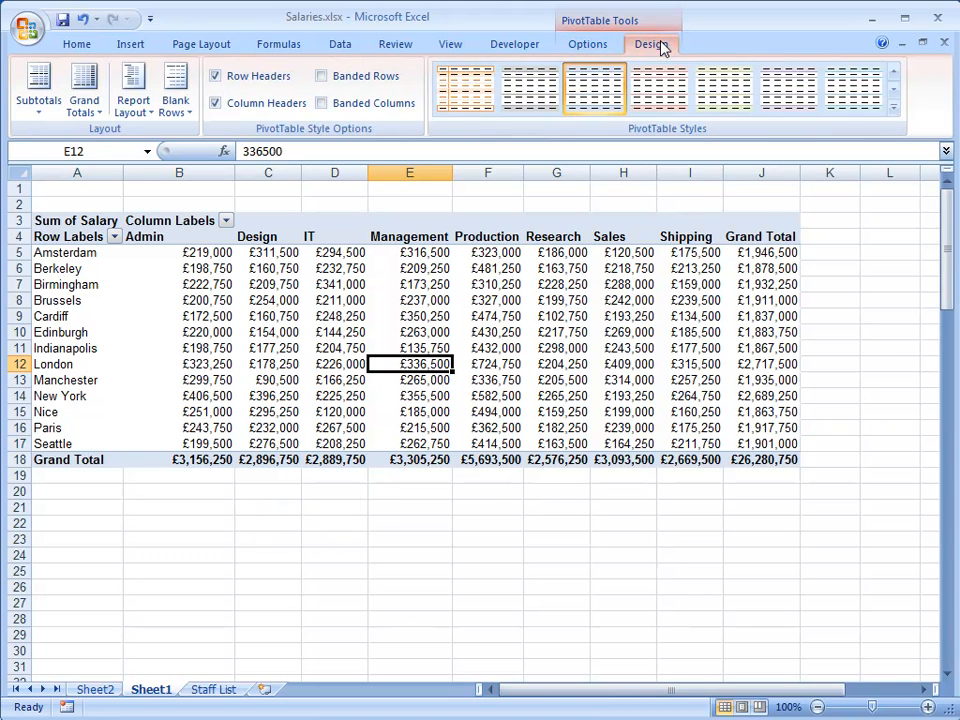
click(97, 117)
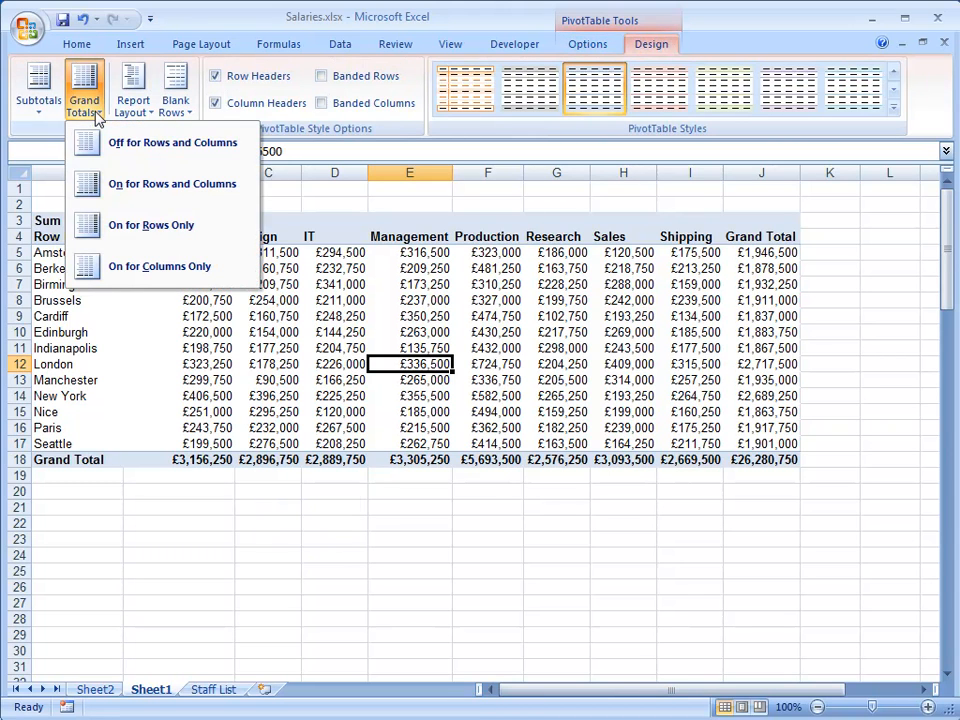
click(156, 145)
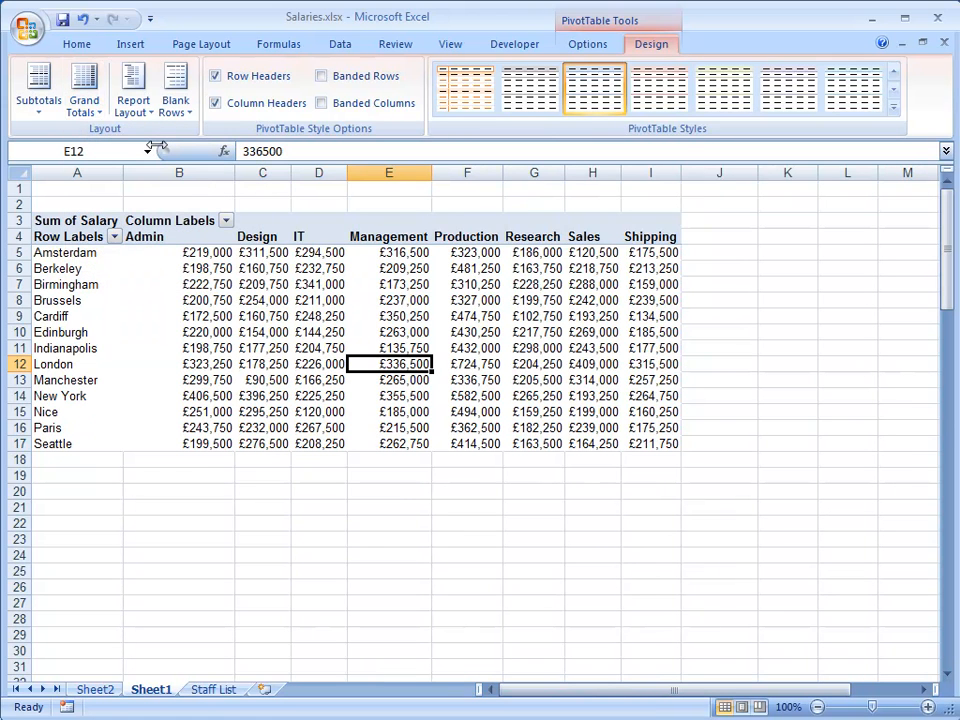
click(100, 119)
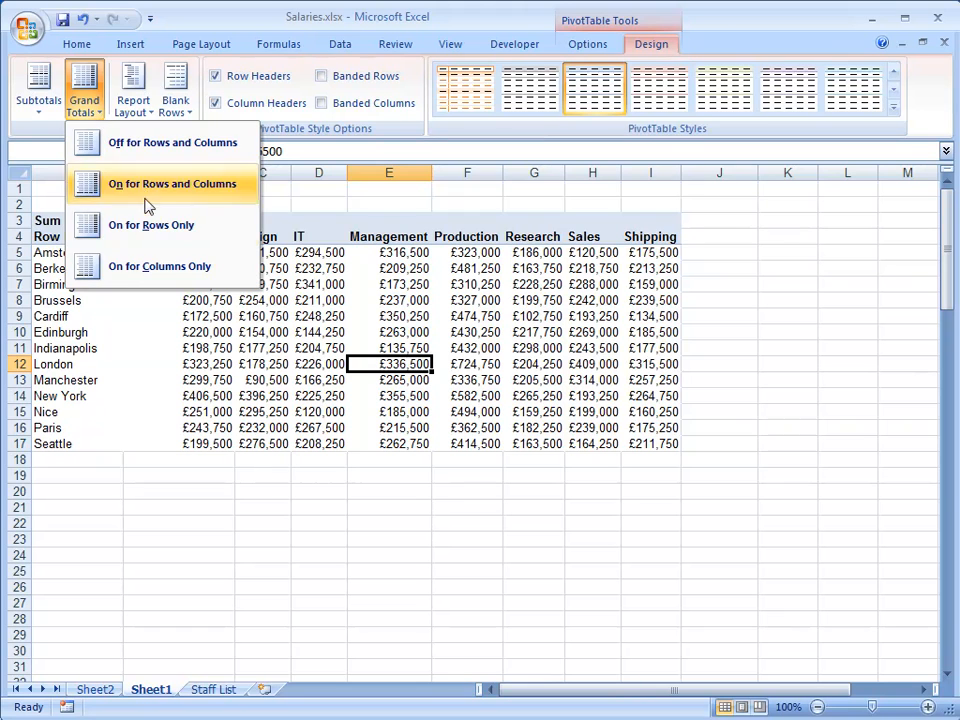
click(166, 226)
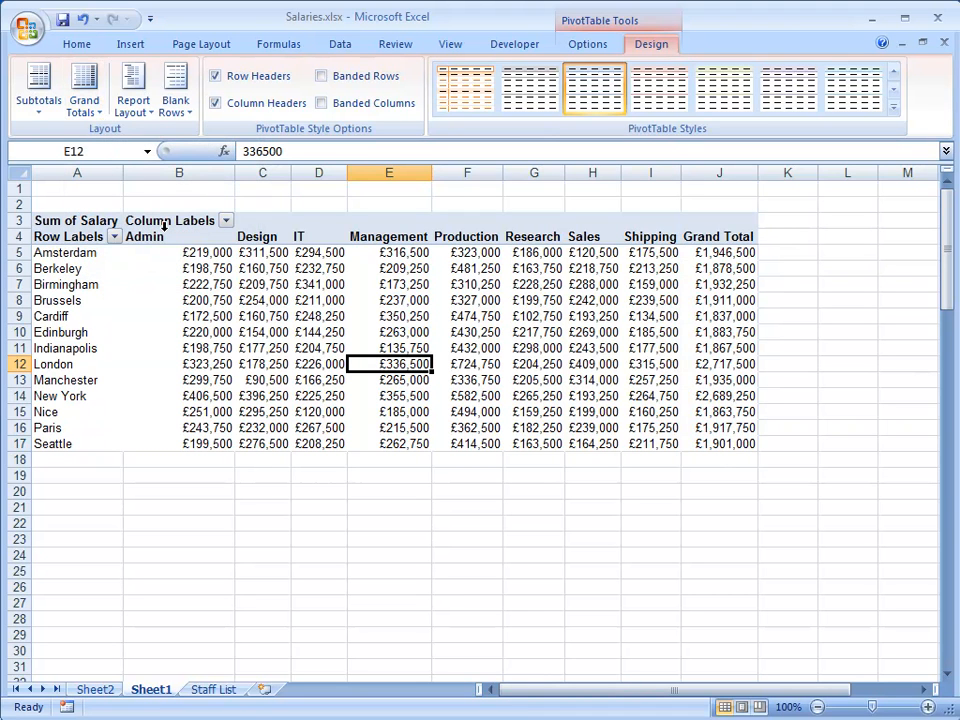
- Show grand totals for columns only, and turn them back on for both rows and columns
click(97, 117)
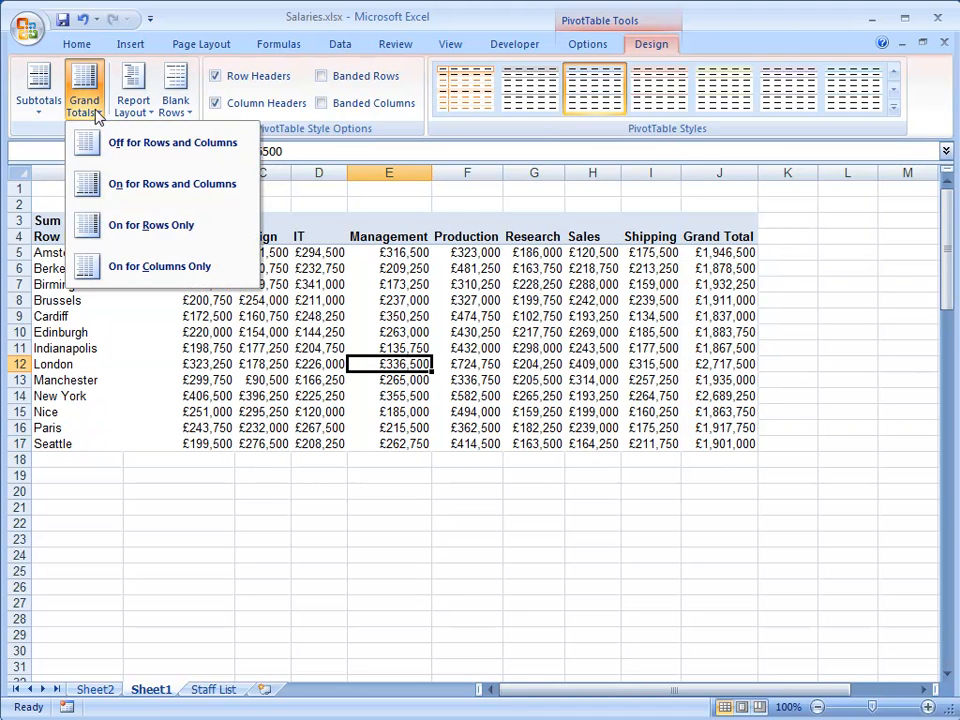
click(155, 270)
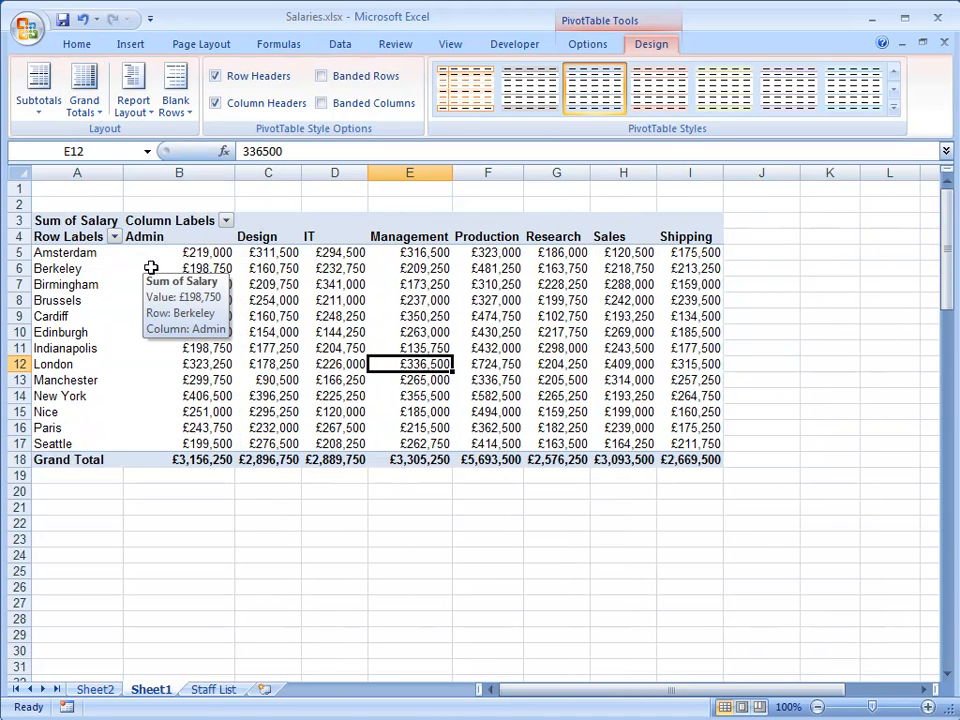
click(86, 104)
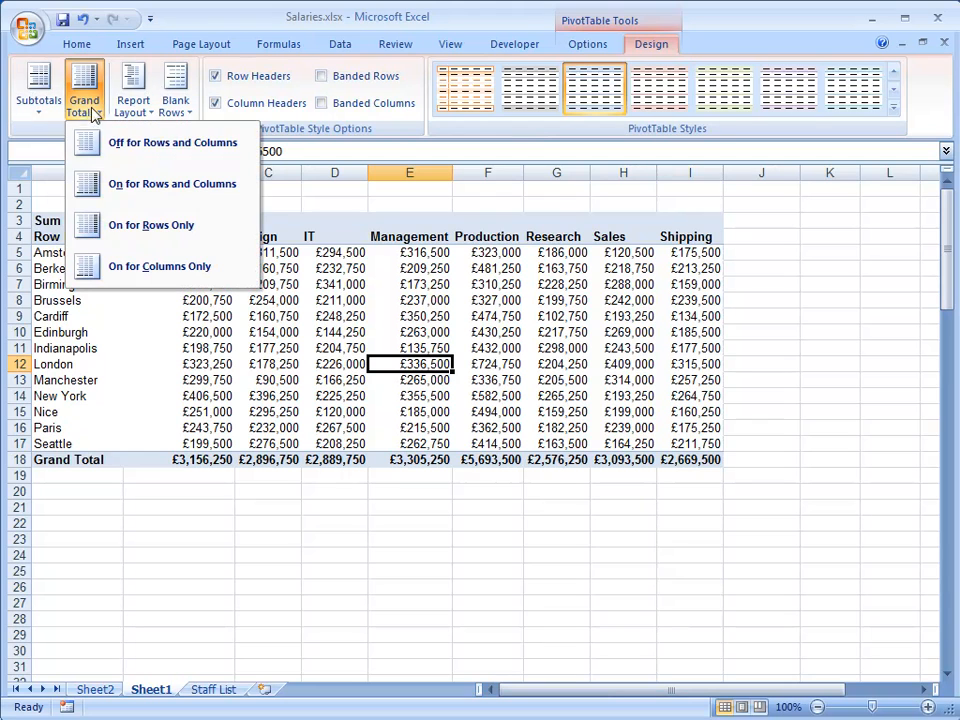
click(160, 184)
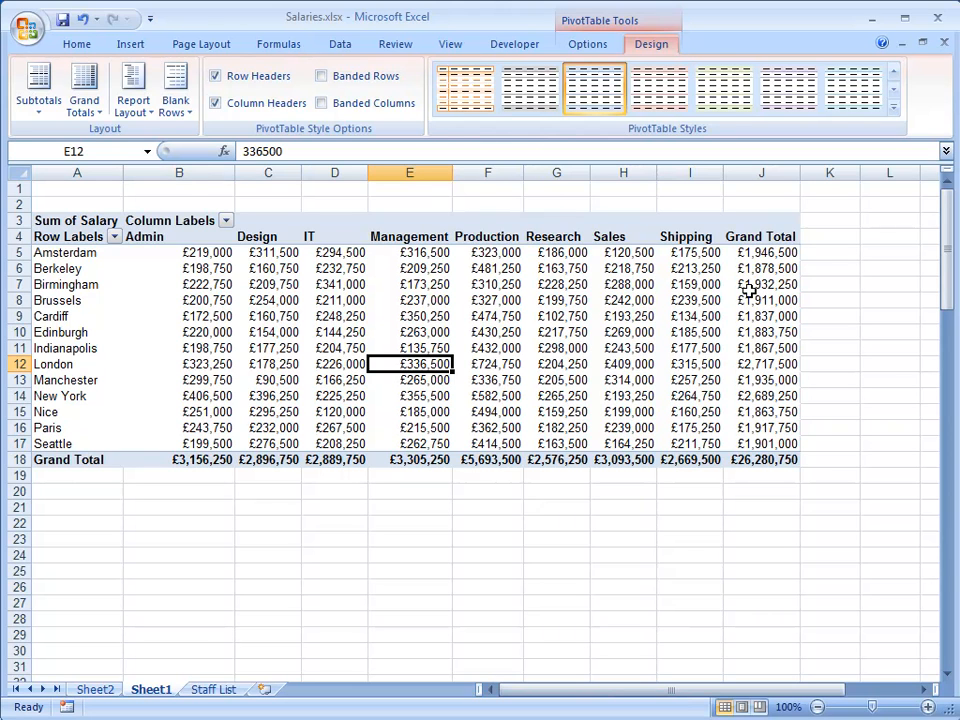
- Make columns B to J the same wider width and centre the department headings in B4:J4
mouse_move(176, 290)
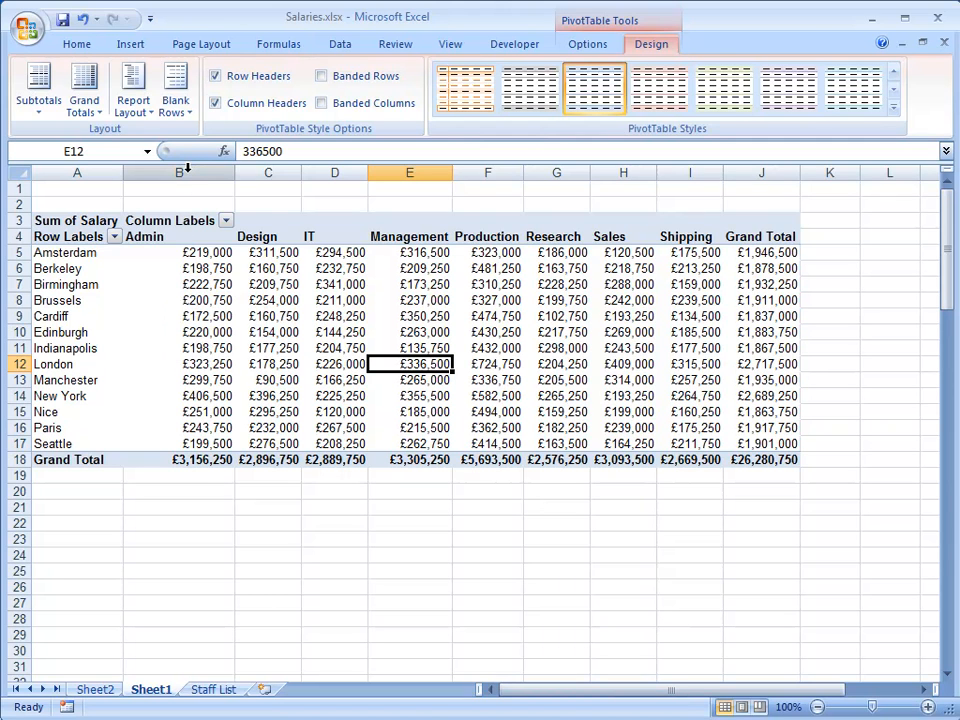
drag(186, 170, 810, 172)
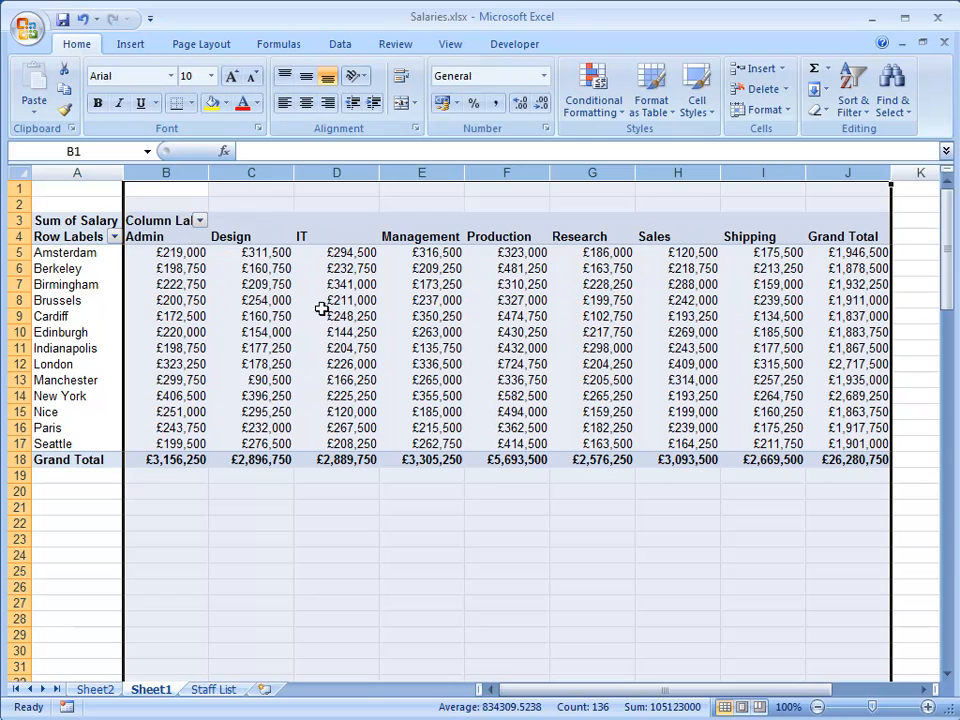
drag(168, 237, 810, 236)
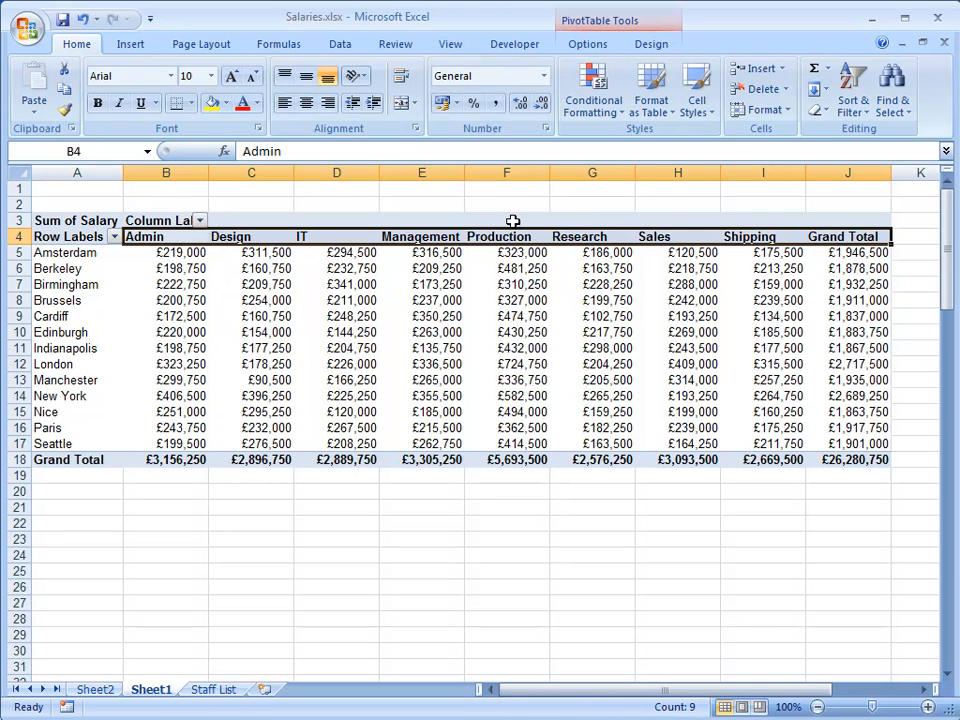
click(306, 103)
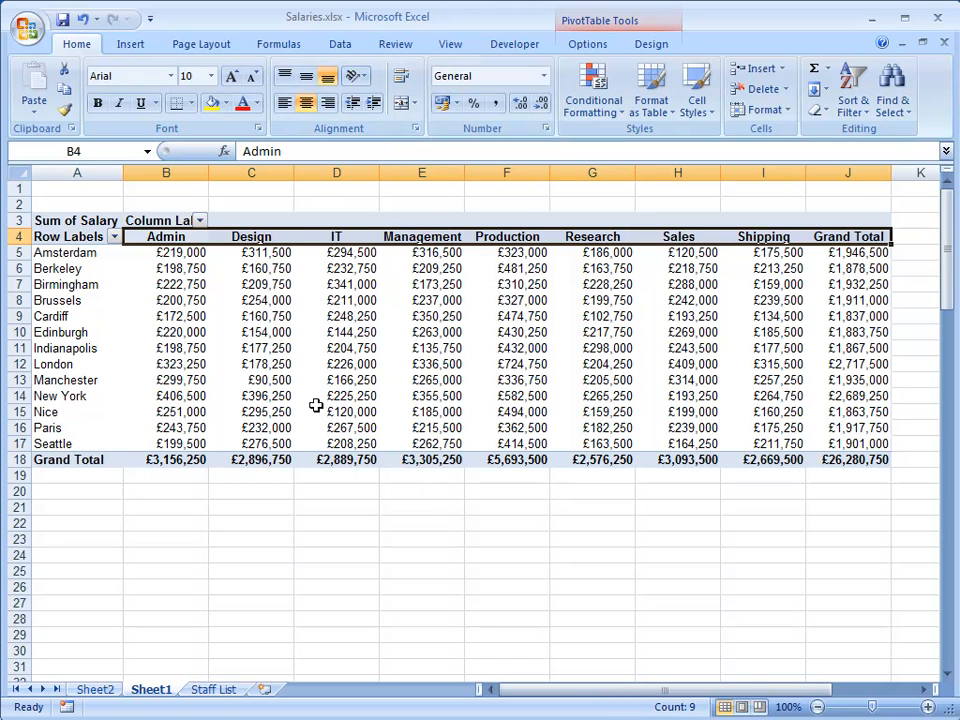
- Rename the Sum of Salary label in A3 as Total Salaries and the Column Labels heading in B3 as Departments
click(75, 222)
click(90, 237)
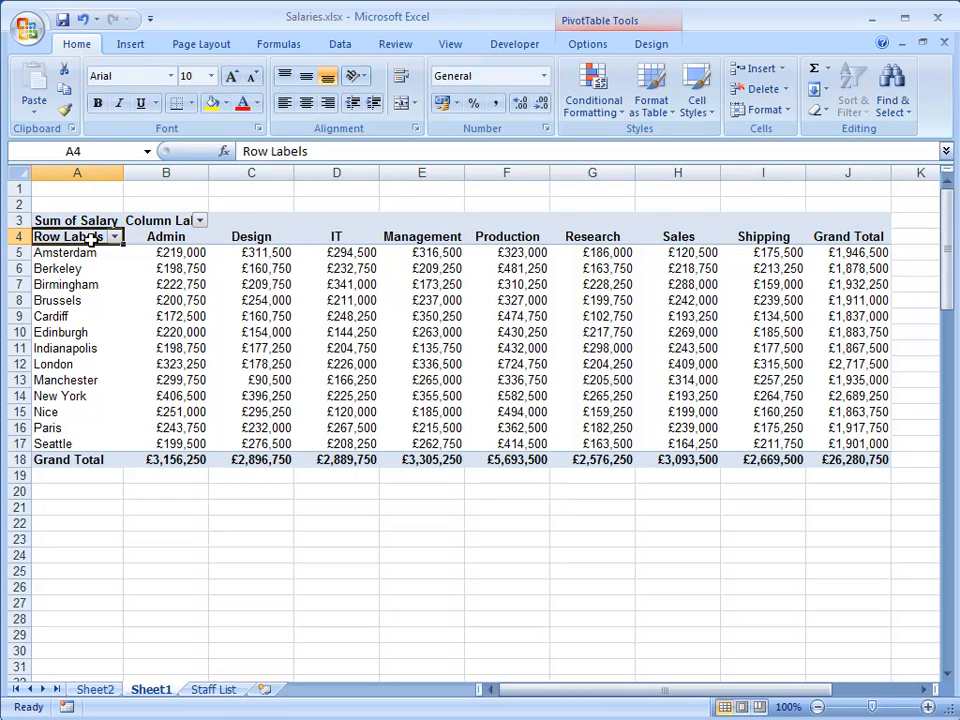
click(162, 221)
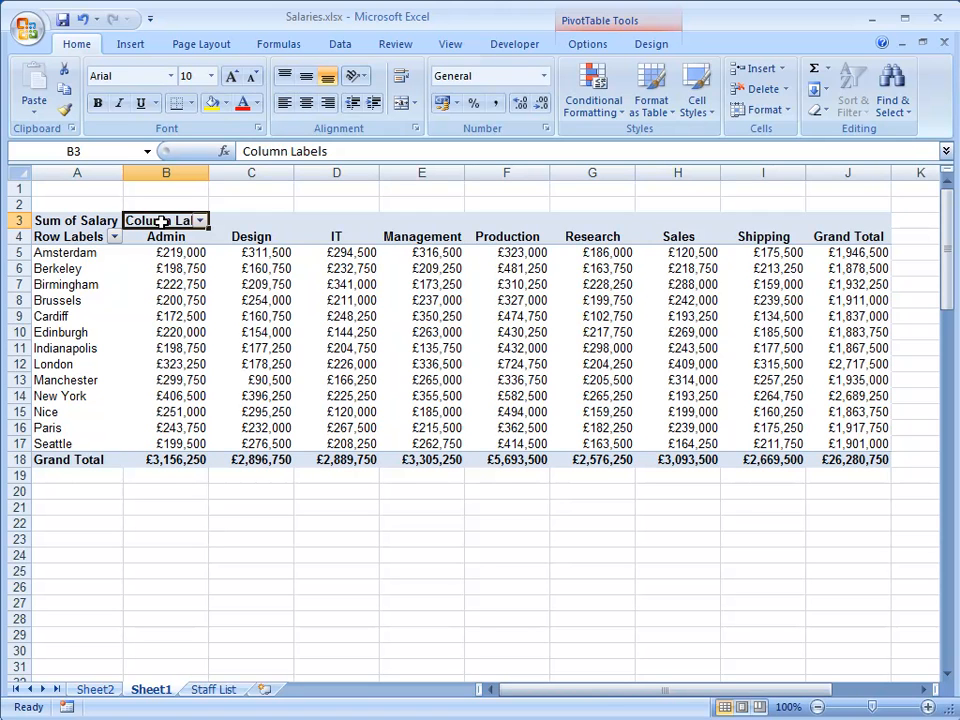
click(73, 222)
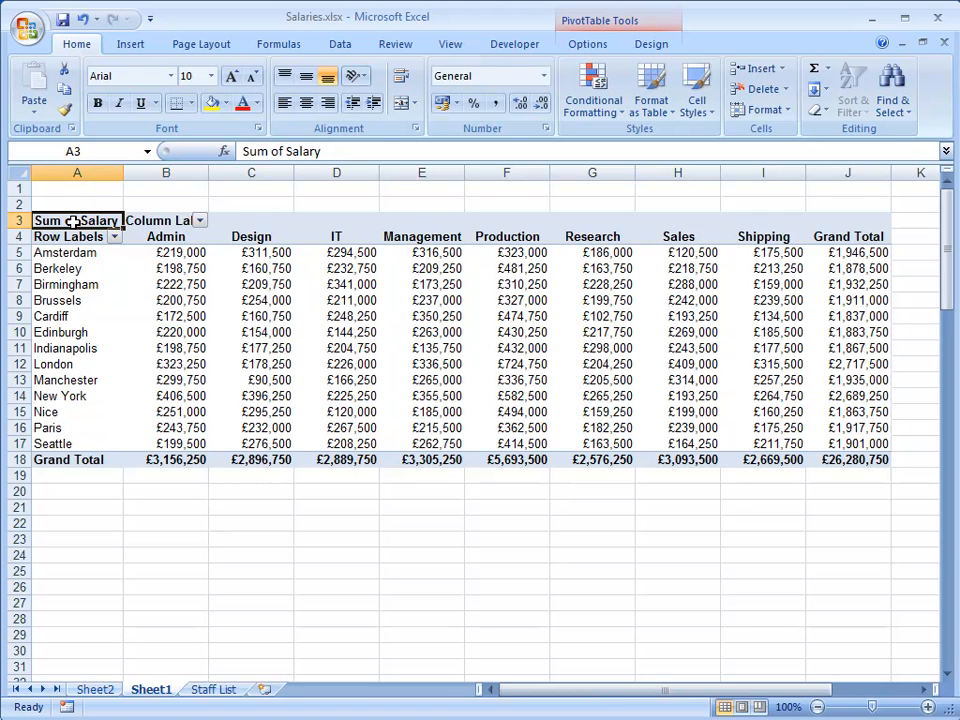
text(To)
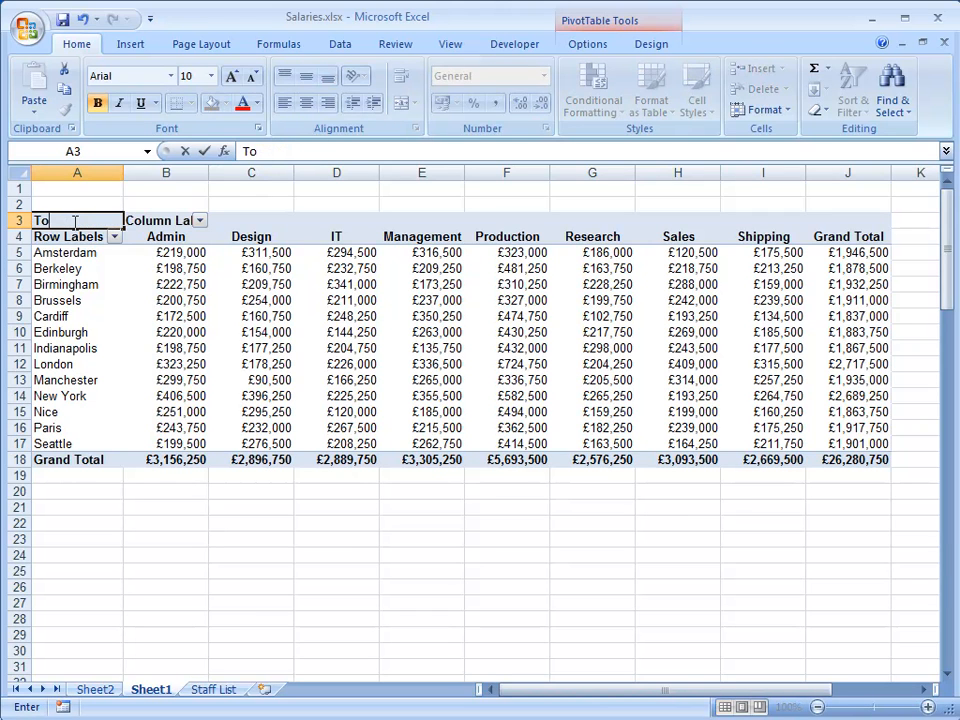
text(tal Salaries)
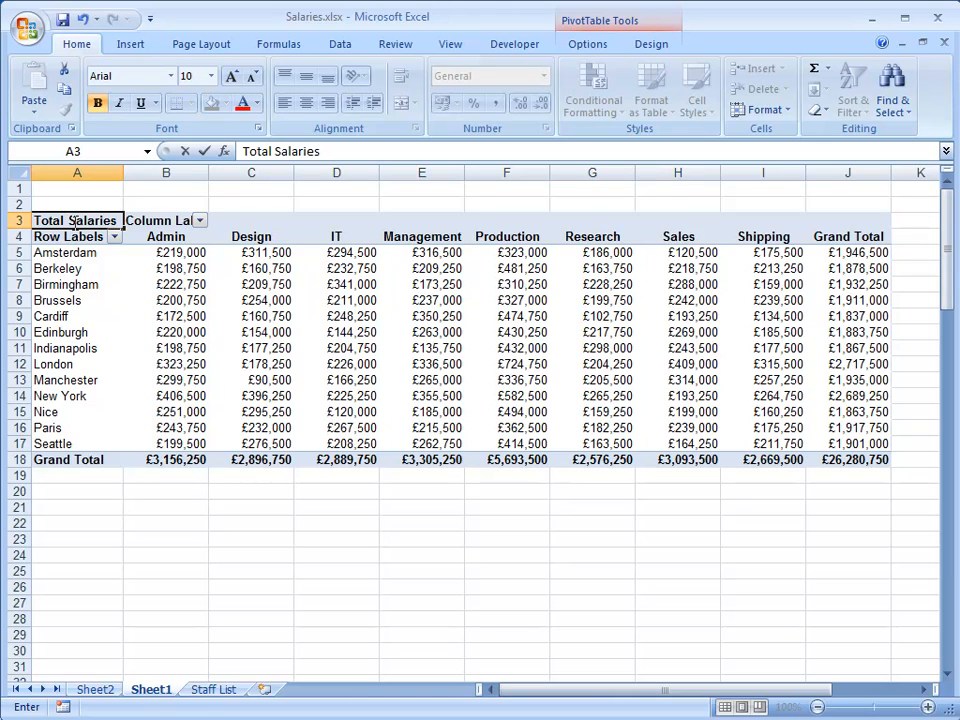
click(176, 220)
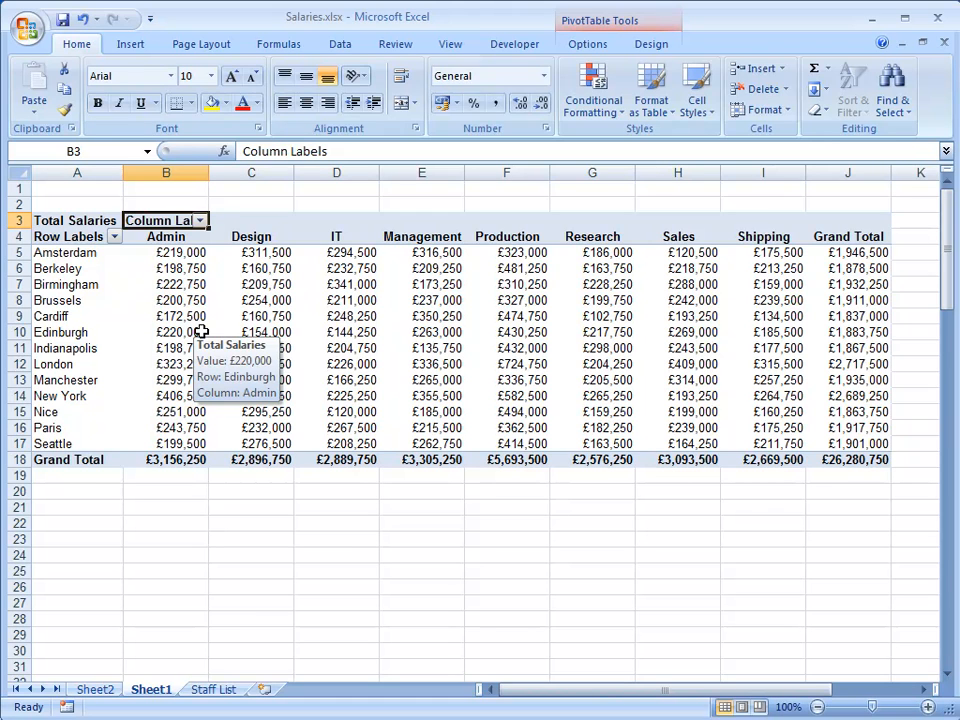
text(Departments)
- Rename the Row Labels heading in A4 as Offices and widen column B to fit the full Departments heading
click(77, 237)
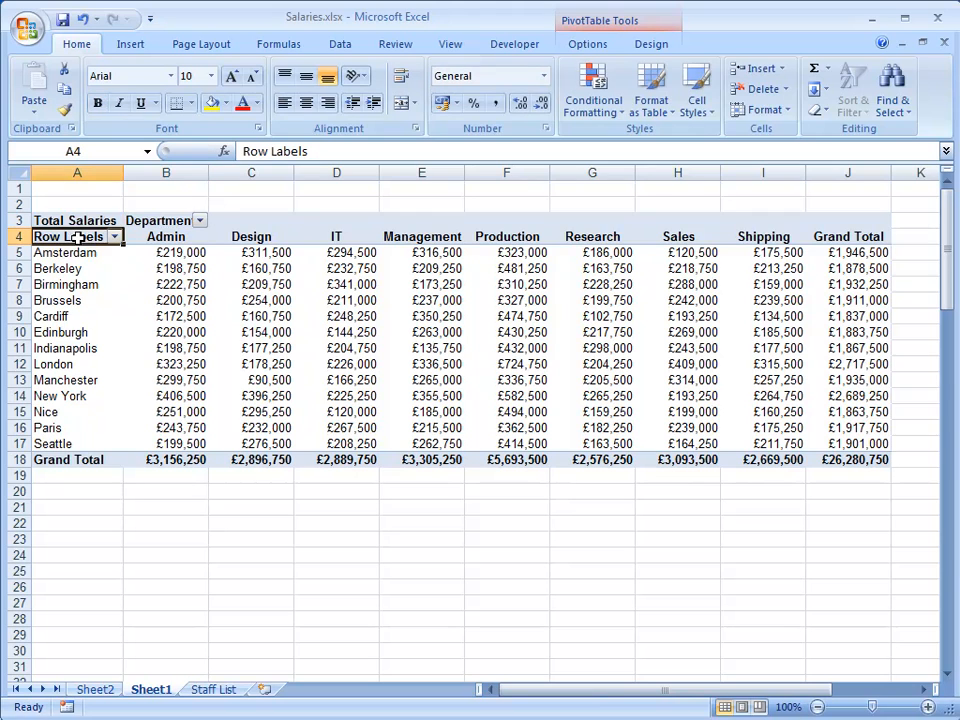
mouse_move(208, 362)
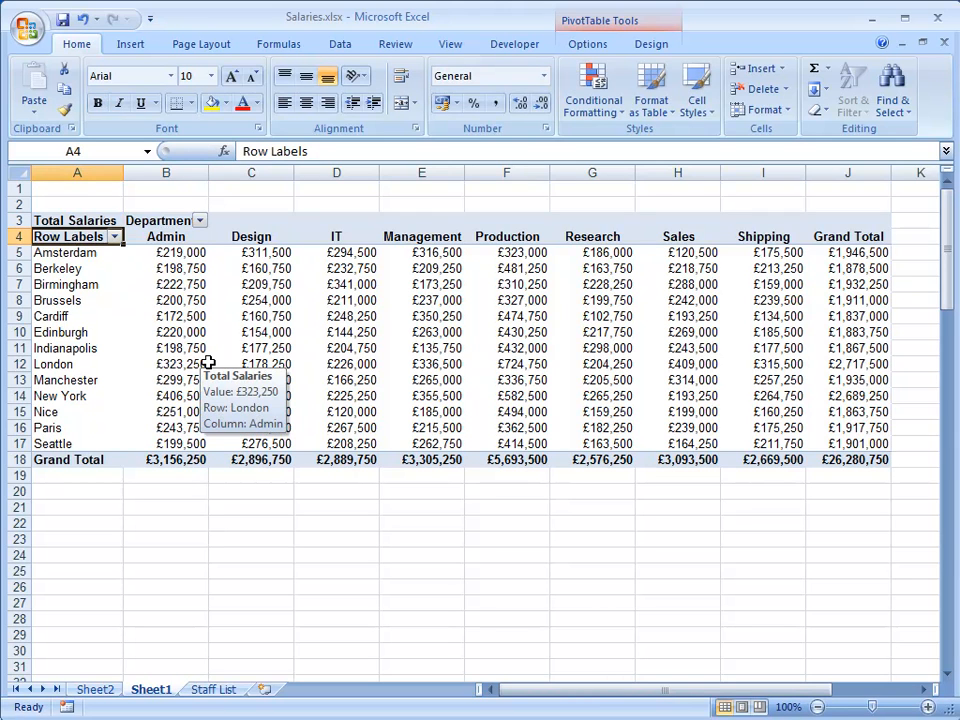
text(Off)
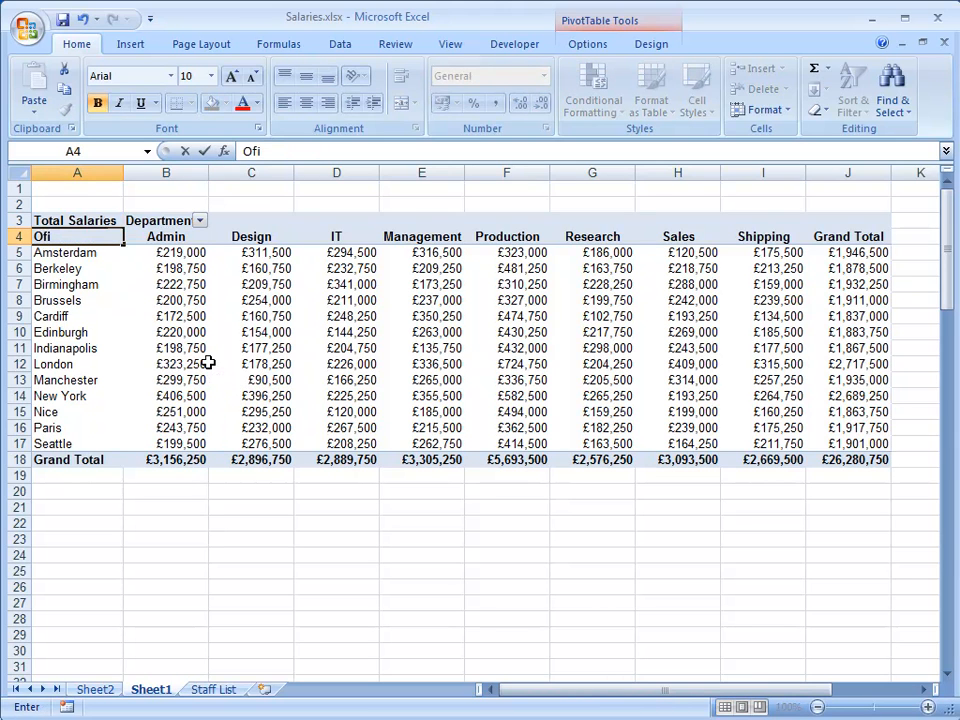
text(ices)
key(Return)
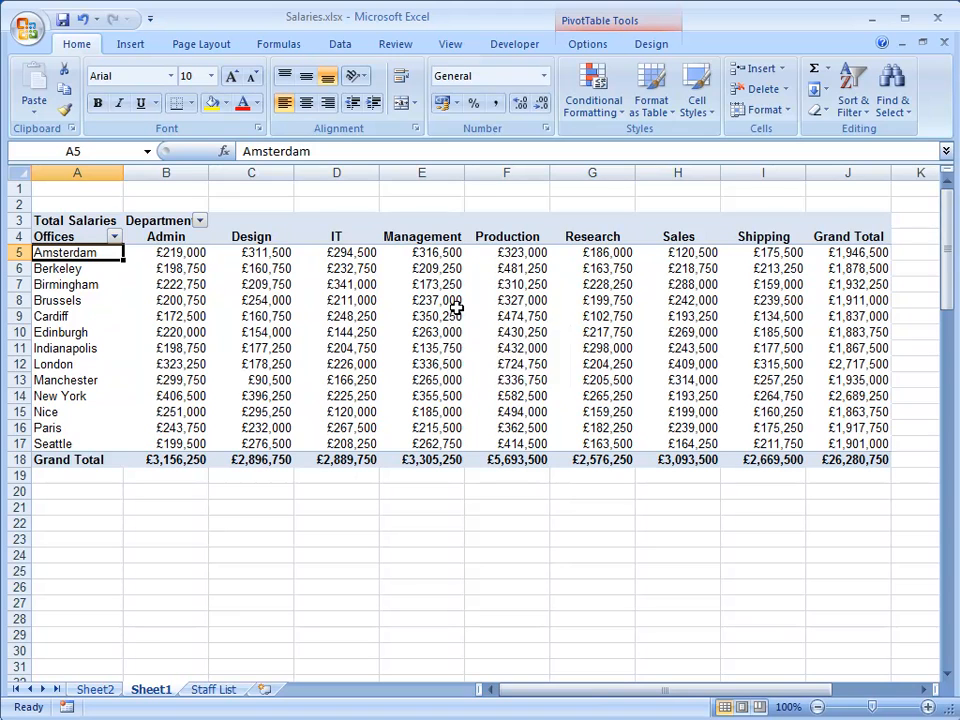
drag(209, 176, 221, 177)
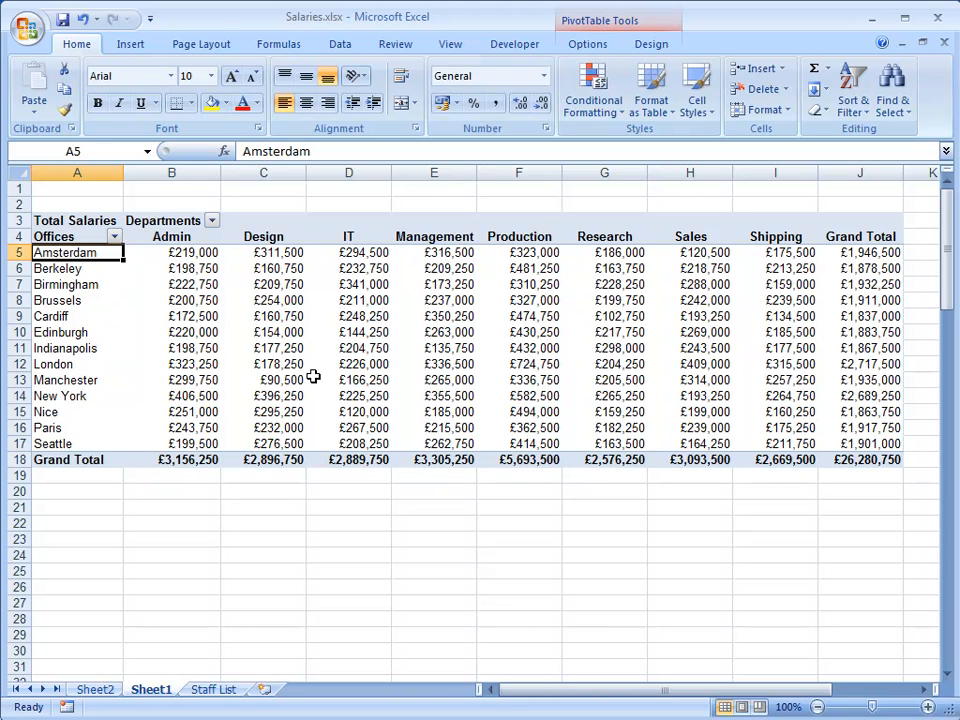
- Apply the solid green gridded PivotTable style from the last row of the Dark group and turn on banded rows
mouse_move(313, 376)
click(649, 46)
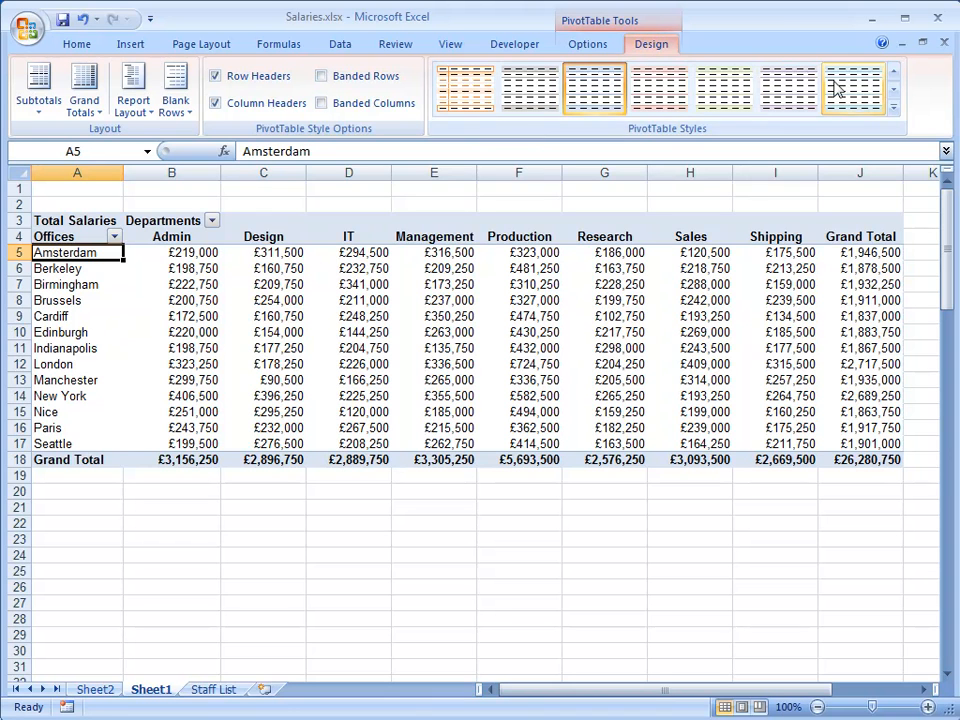
click(895, 112)
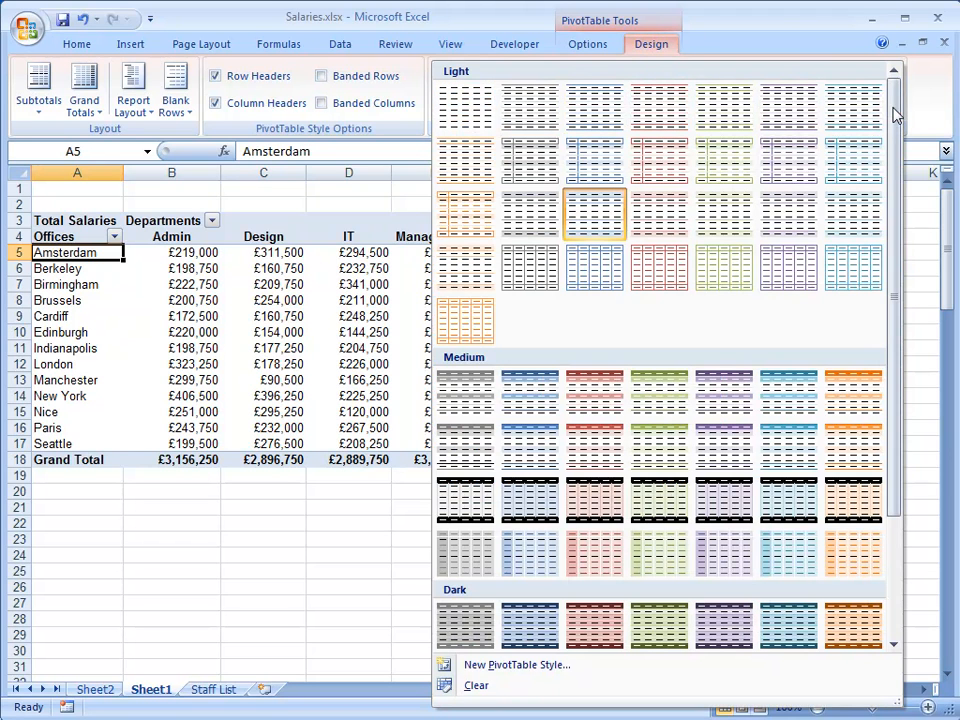
drag(895, 112, 895, 291)
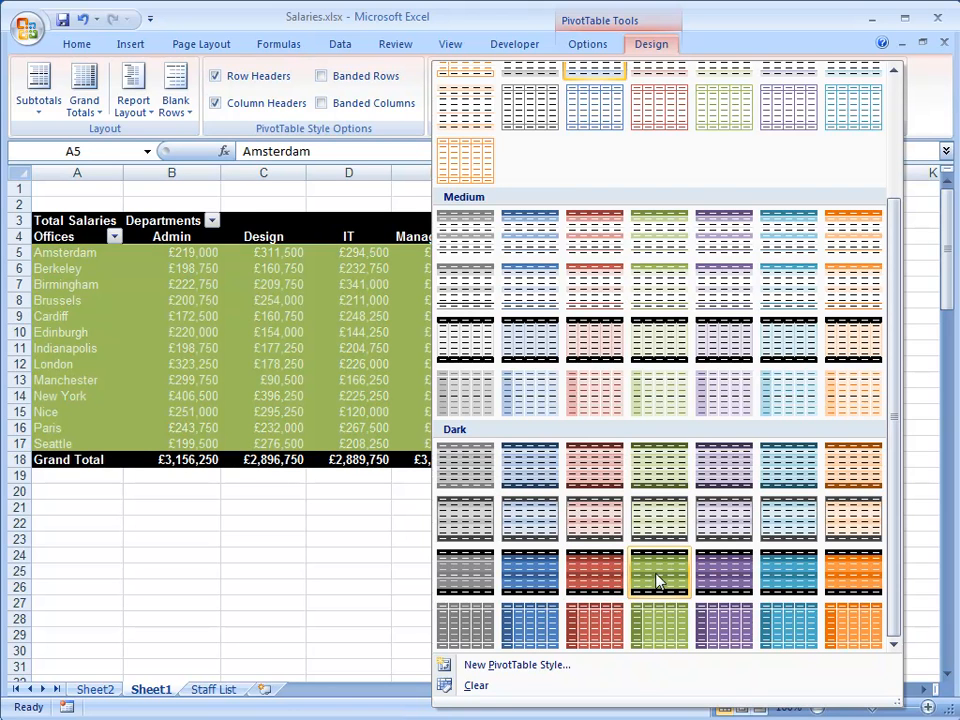
click(667, 628)
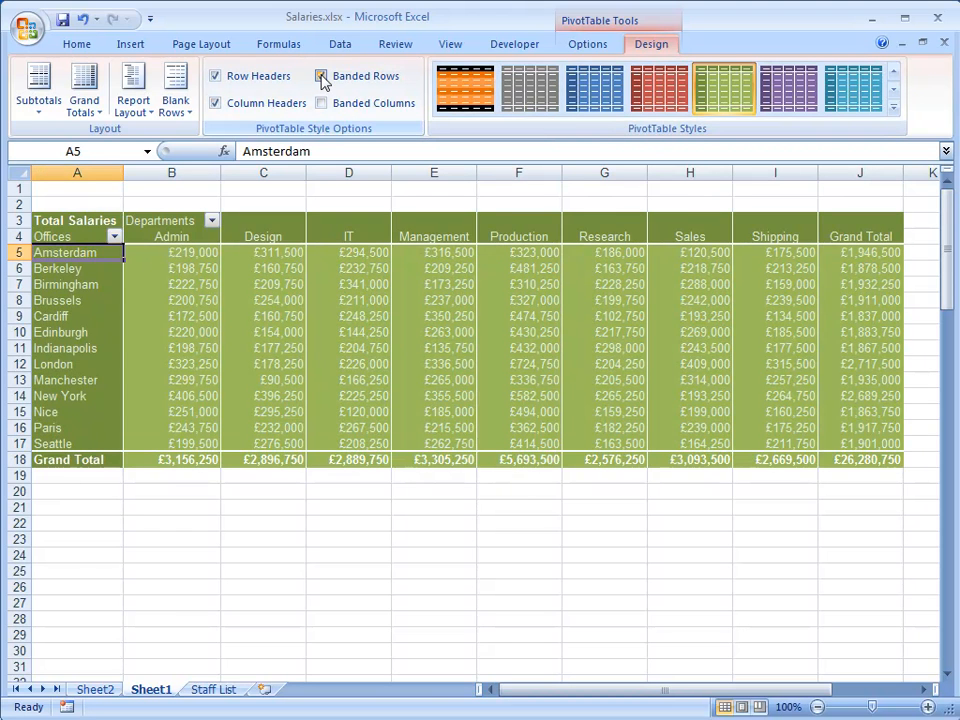
click(321, 77)
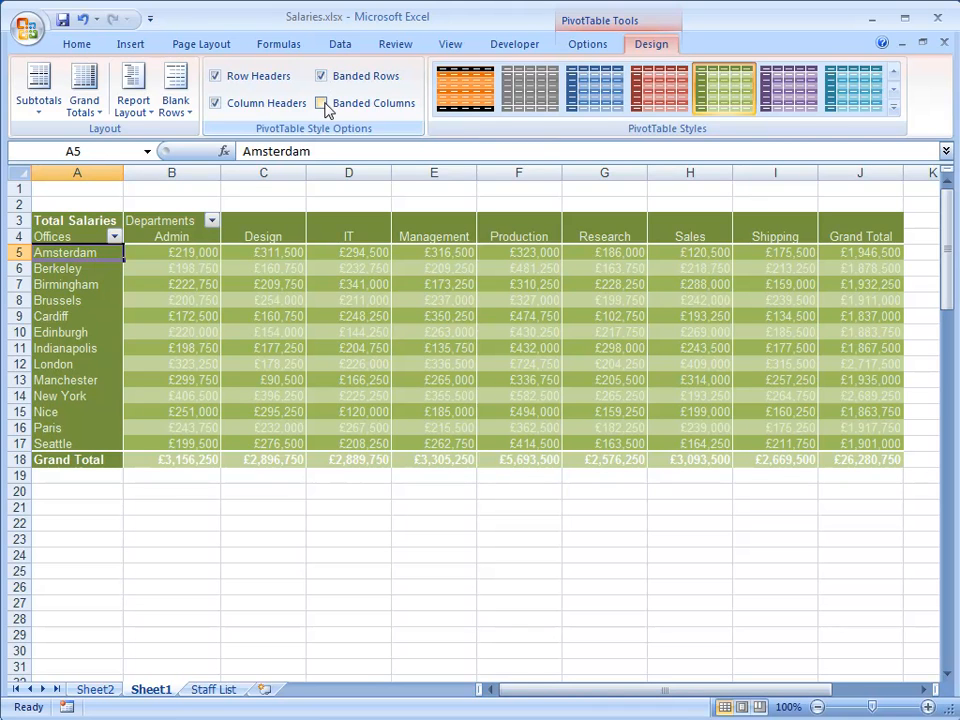
- Try banded columns on the PivotTable and turn them off again
click(324, 107)
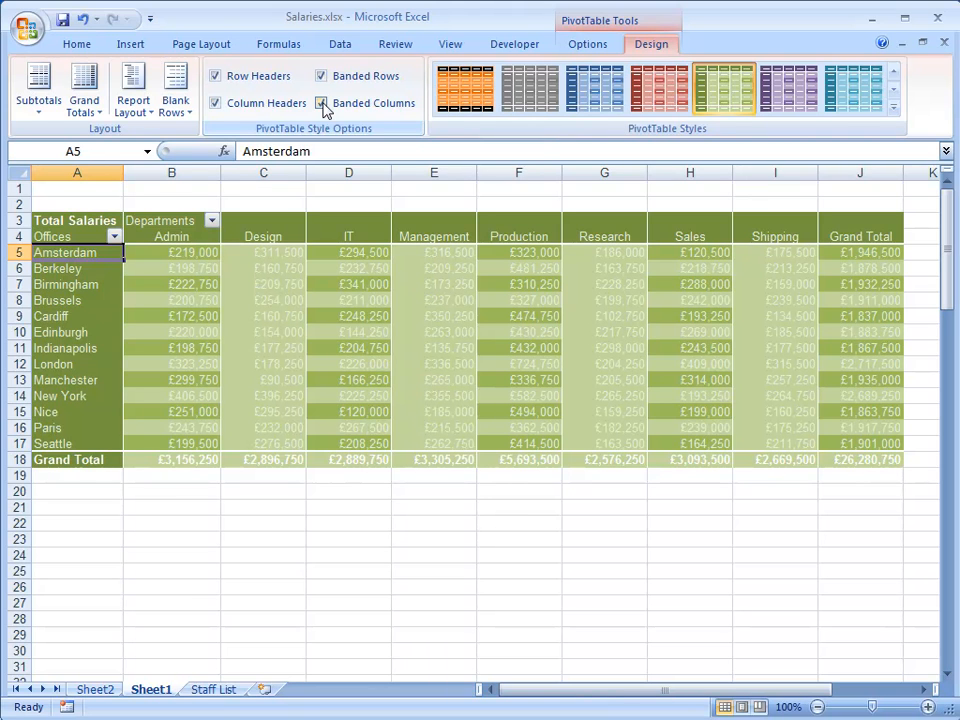
click(324, 106)
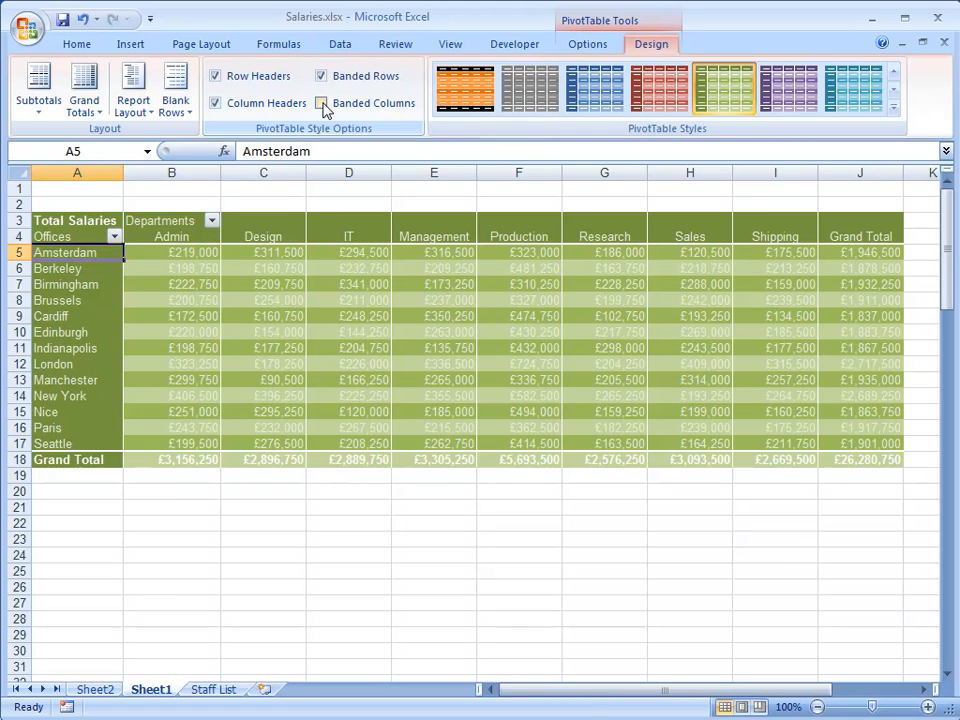
- Change the font colour of the grand total values in B18:J18 to the darkest green theme shade
drag(210, 457, 876, 463)
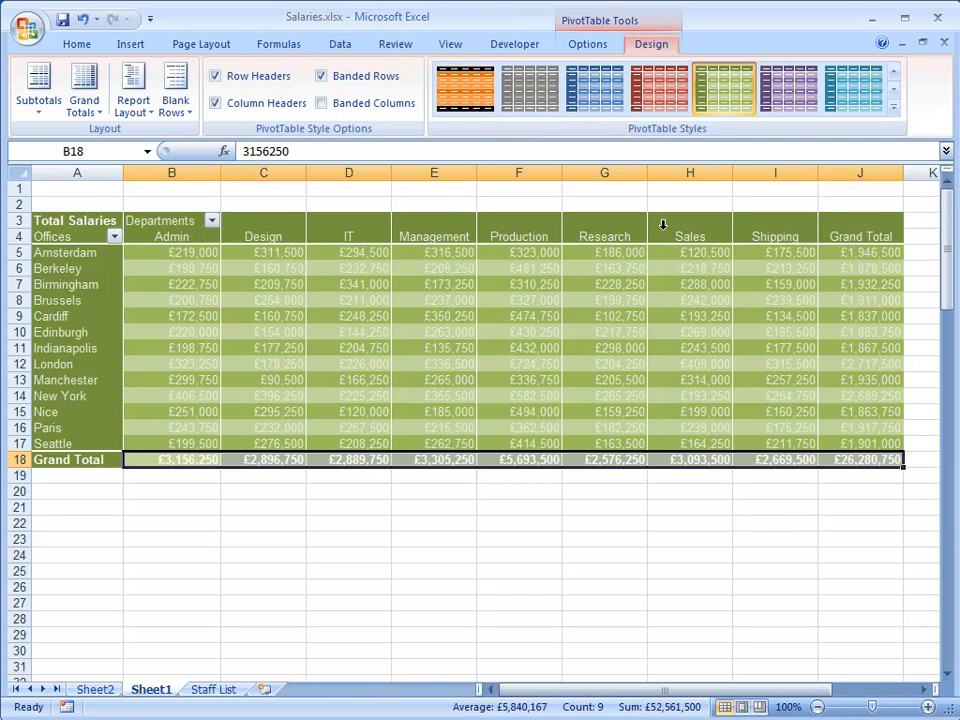
click(70, 44)
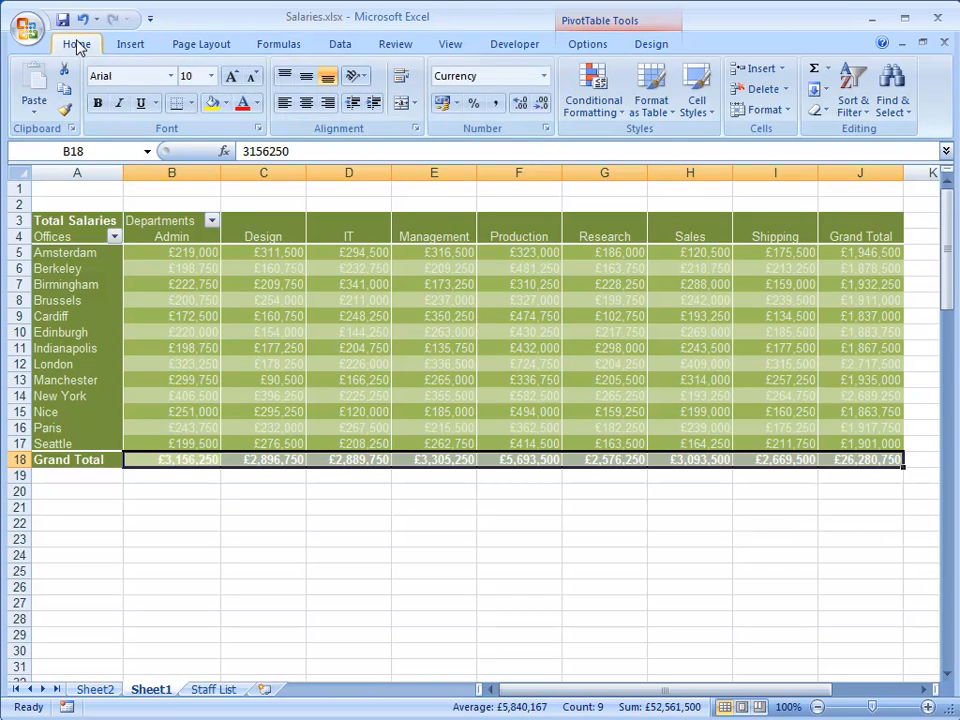
click(256, 104)
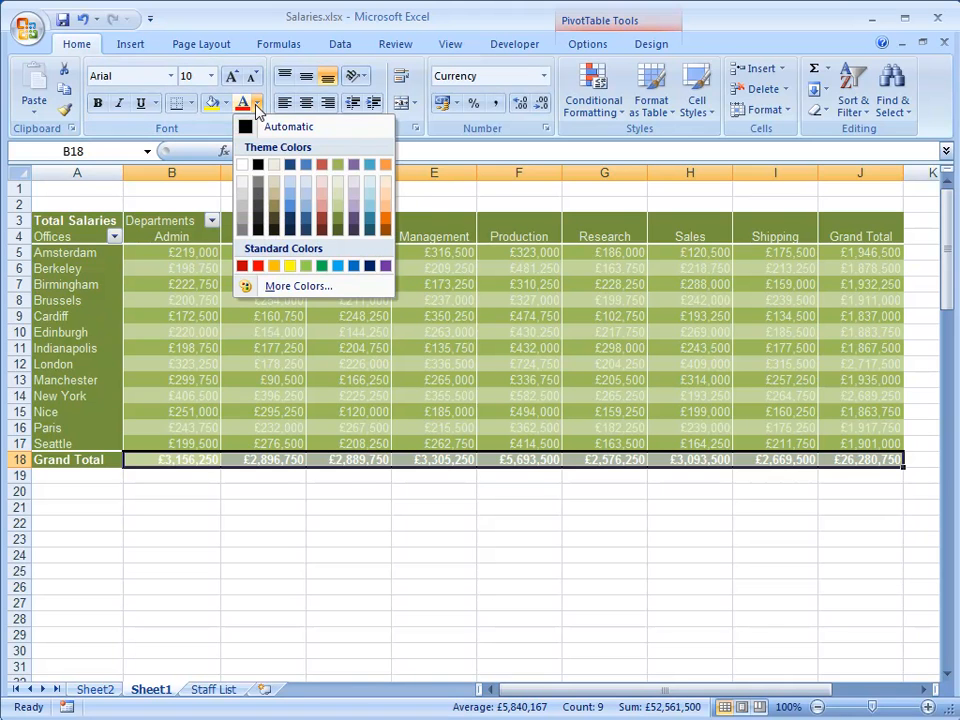
click(339, 232)
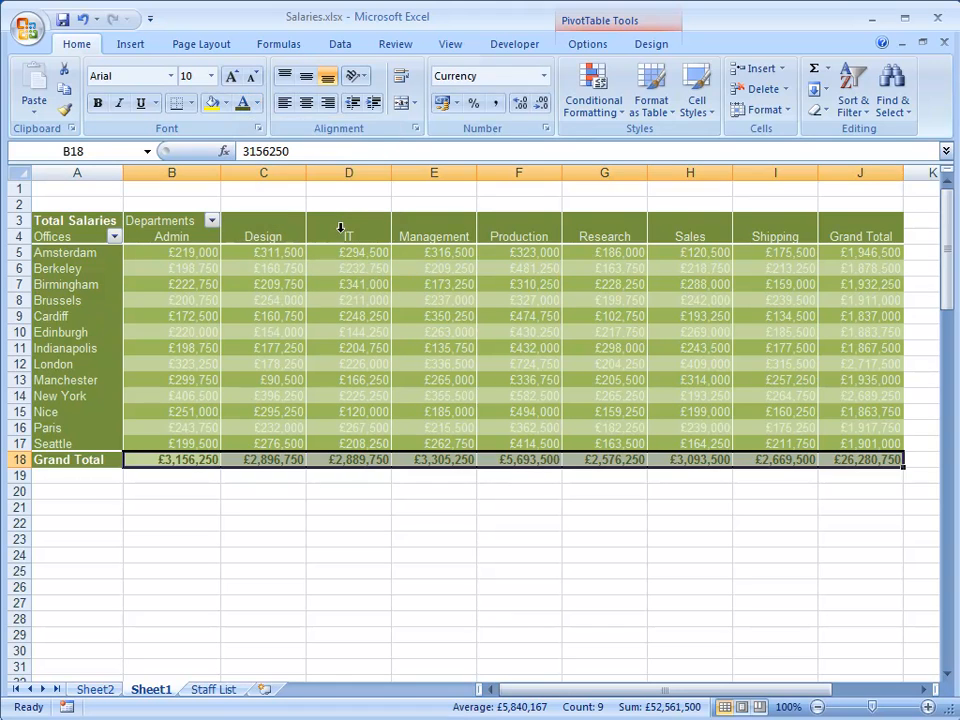
click(652, 595)
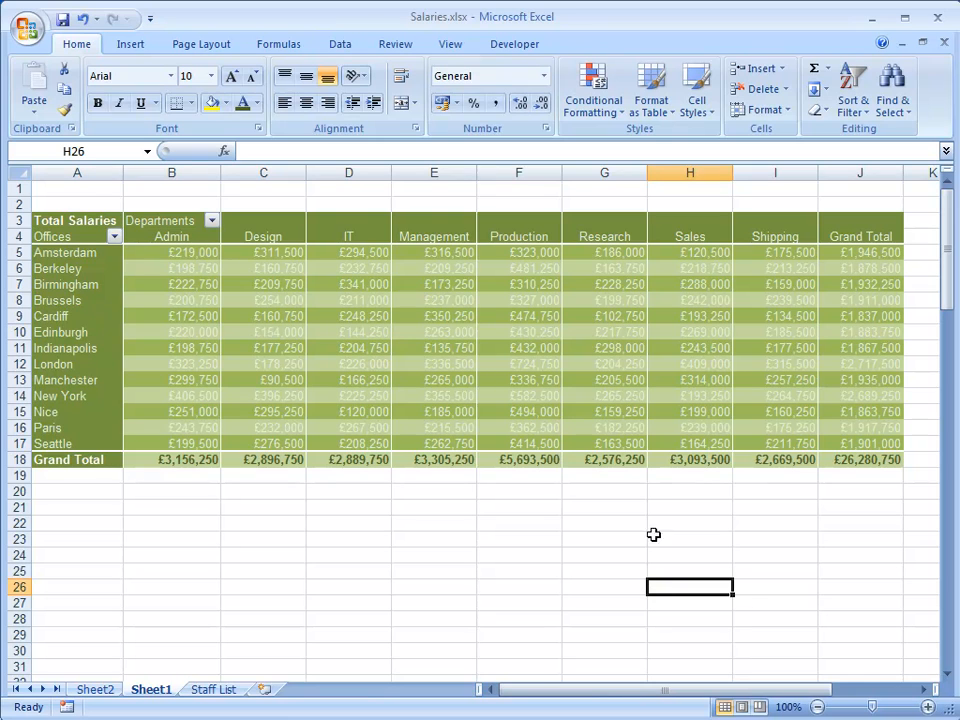
- Show the PivotTable Field List again for the salary PivotTable
click(510, 336)
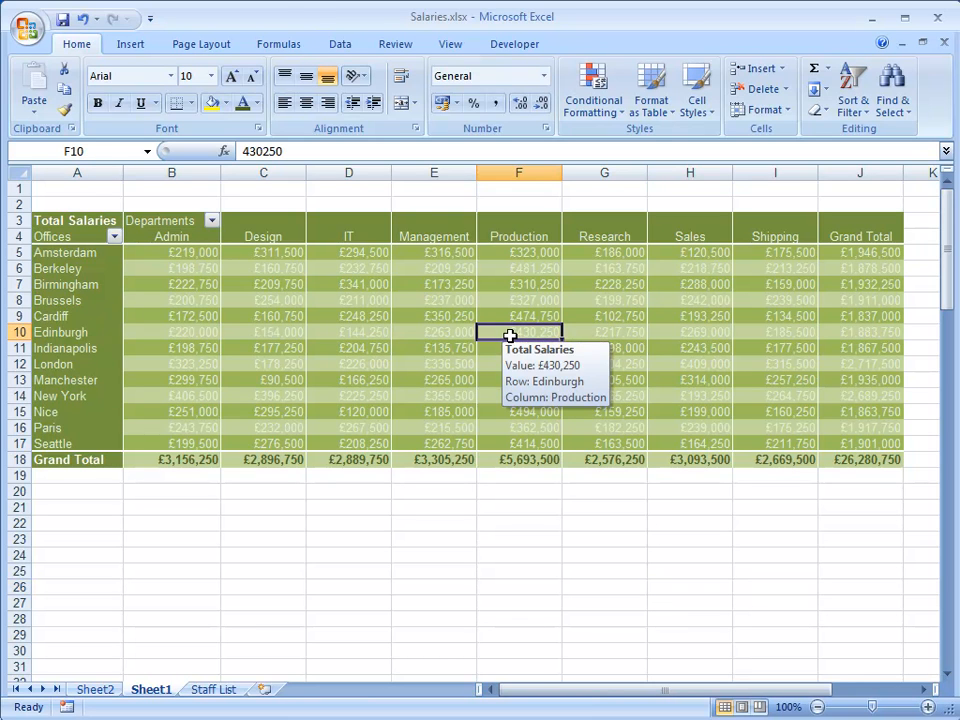
click(589, 45)
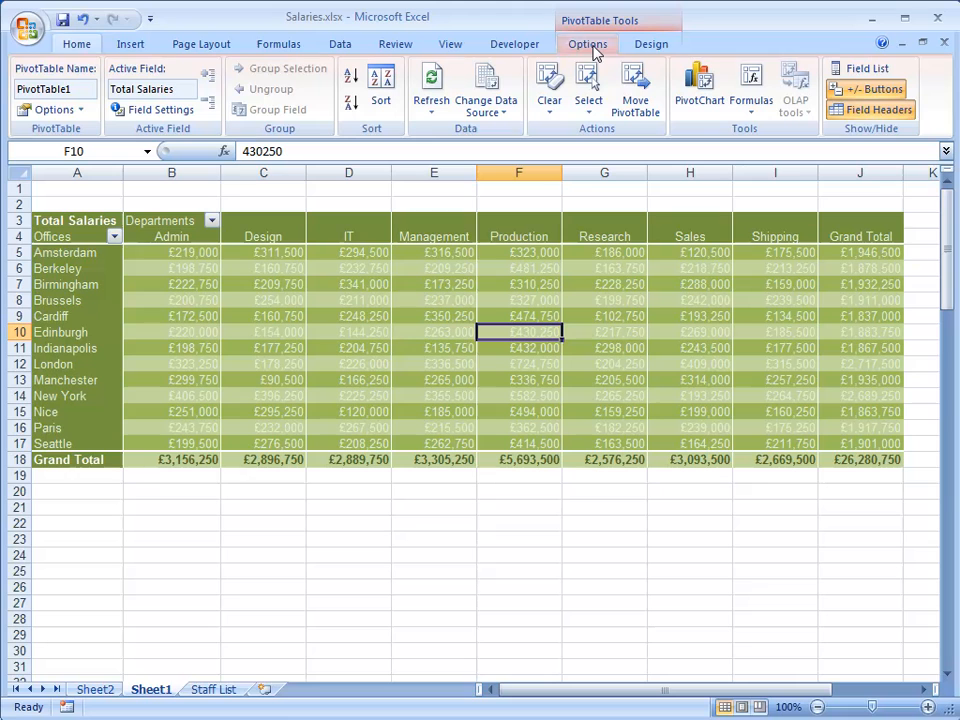
click(878, 72)
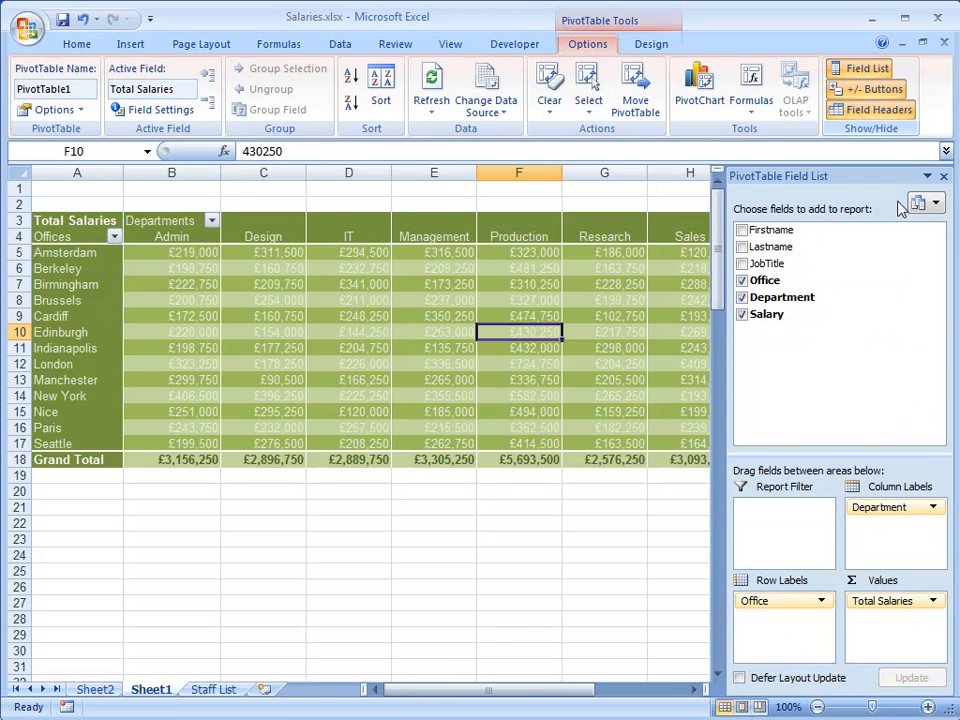